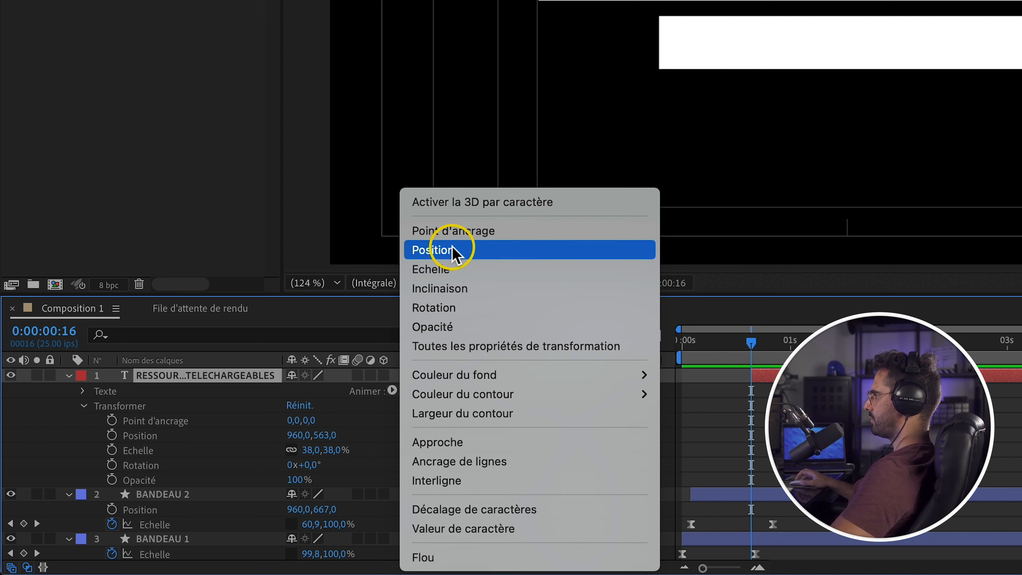
# - Add a text animator with Position and Opacity properties to the RESSOURCES TELECHARGEABLES layer
pyautogui.click(452, 251)
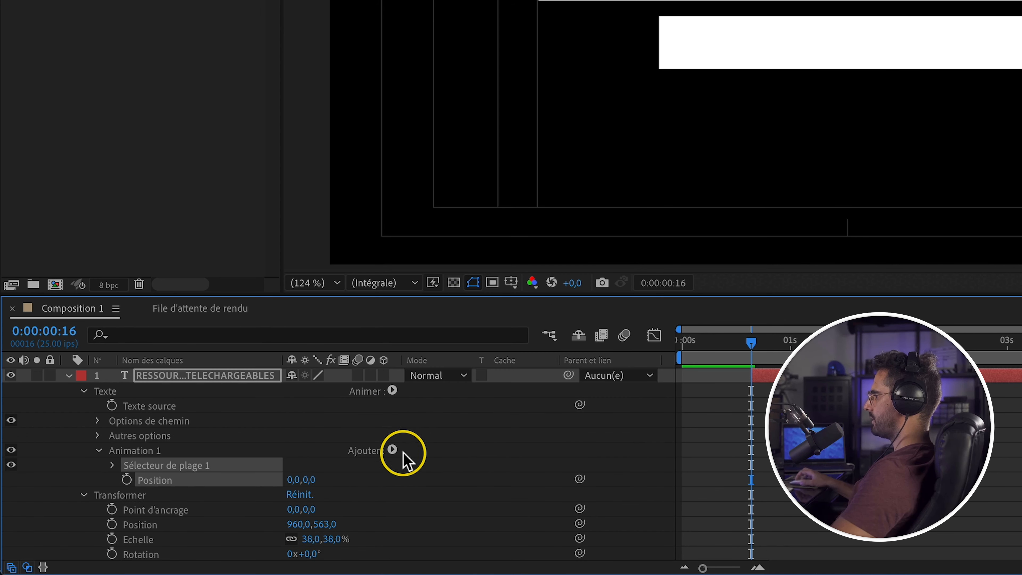
pyautogui.click(393, 449)
pyautogui.moveTo(418, 452)
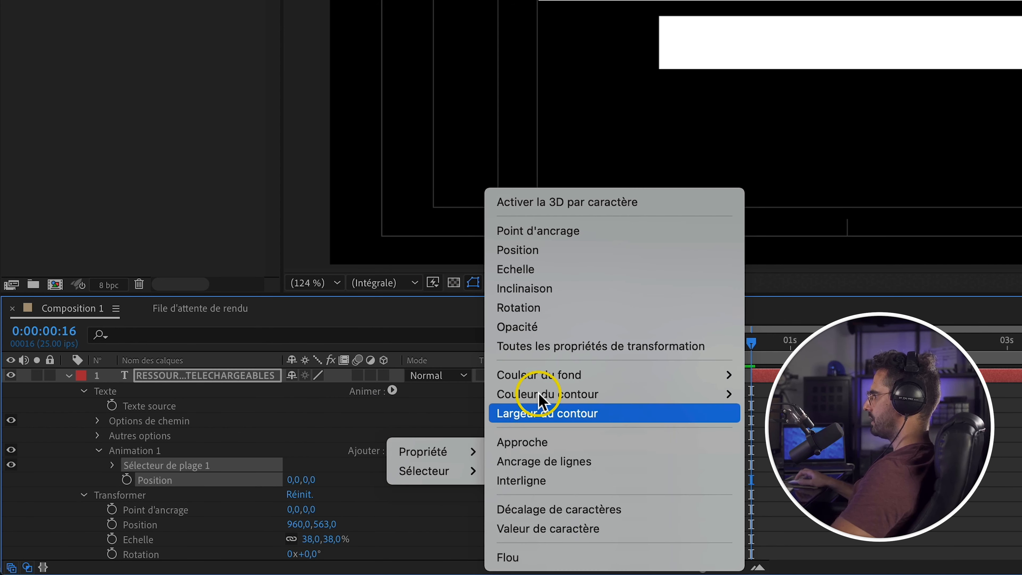
pyautogui.click(519, 327)
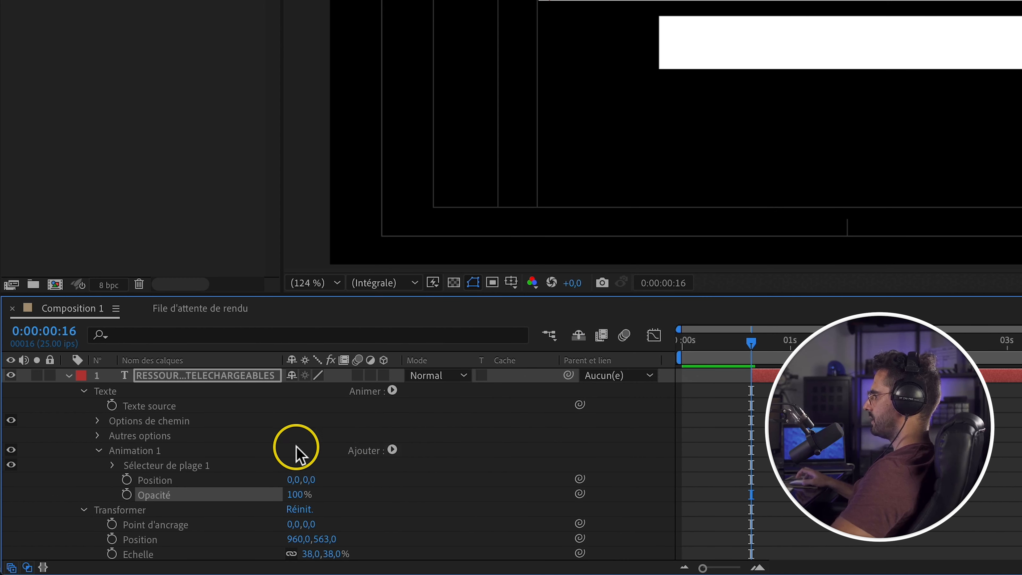
# - Turn on the transparency grid and set the text animator's Position to 0, -223 so the title sits above its banner
pyautogui.click(453, 283)
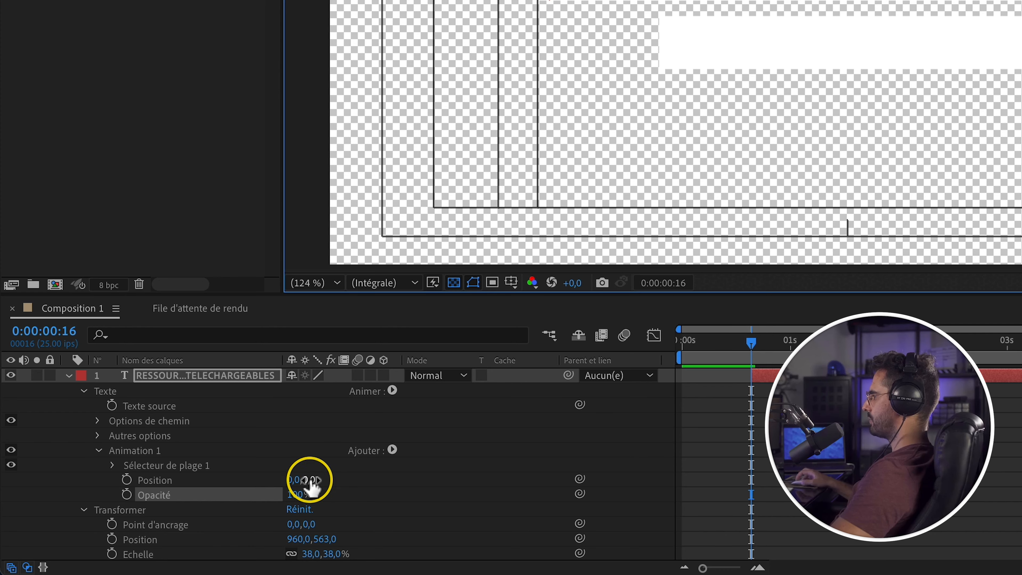
pyautogui.moveTo(312, 481); pyautogui.dragTo(181, 476)
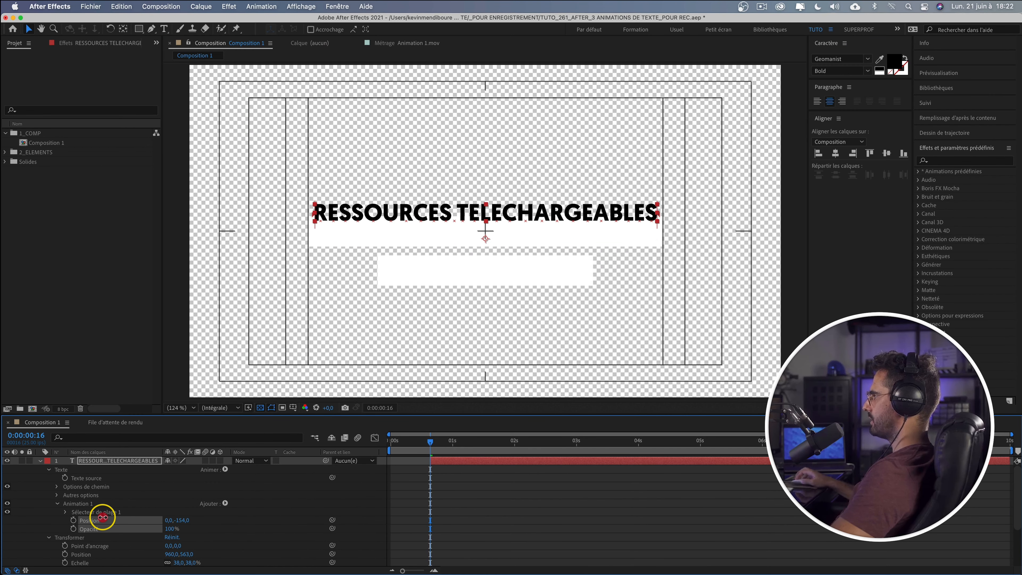
pyautogui.moveTo(102, 517)
pyautogui.mouseDown()
pyautogui.moveTo(74, 511)
pyautogui.moveTo(83, 511)
pyautogui.mouseUp()
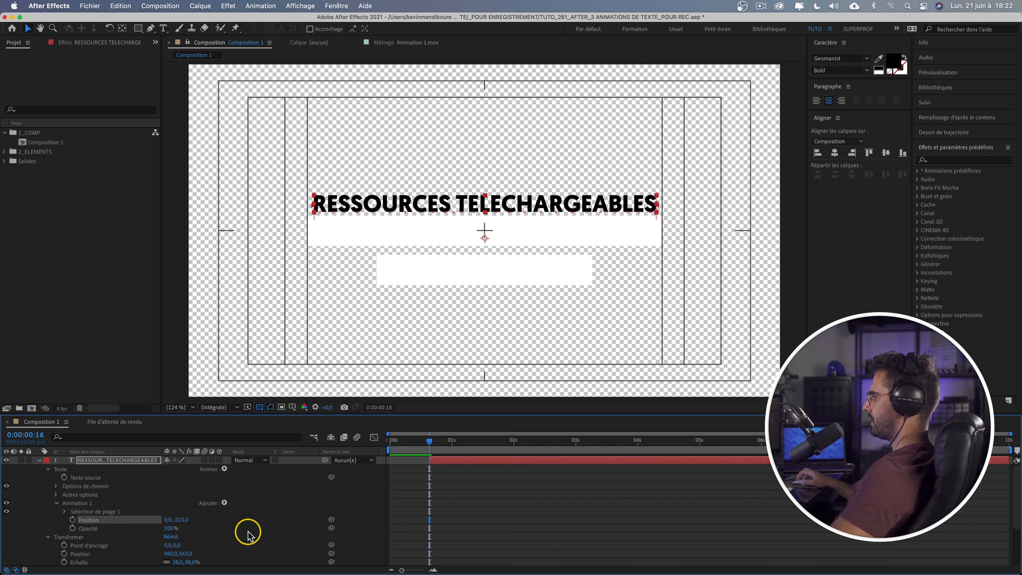
pyautogui.click(250, 529)
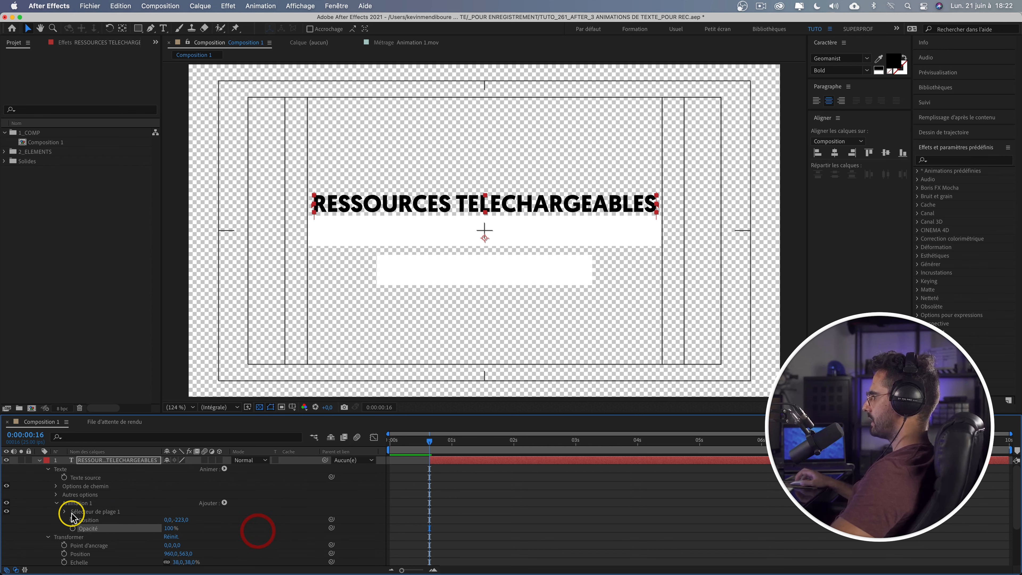
# - Keyframe the range selector's Start from 0% at frame 16 to 100% at about 1 second, and preview the animation
pyautogui.click(64, 512)
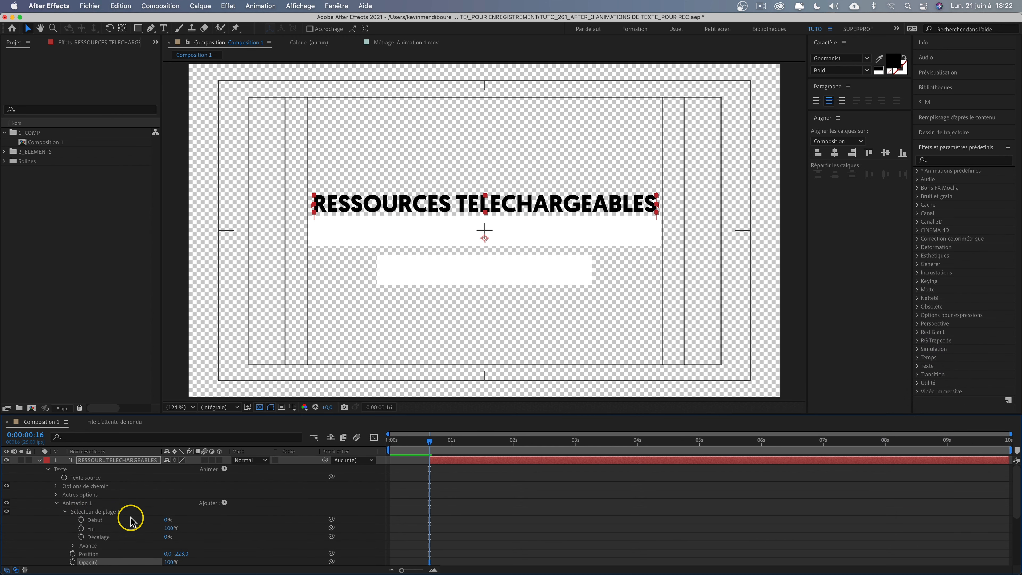
pyautogui.click(81, 520)
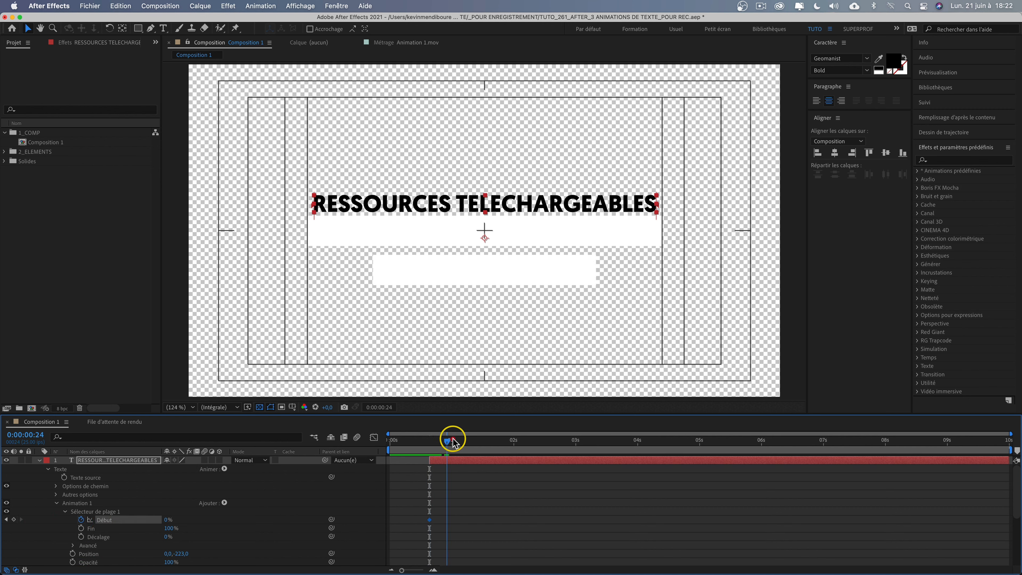
pyautogui.moveTo(166, 520); pyautogui.dragTo(248, 516)
pyautogui.moveTo(476, 441); pyautogui.dragTo(444, 442)
pyautogui.press('space')
pyautogui.press('space')
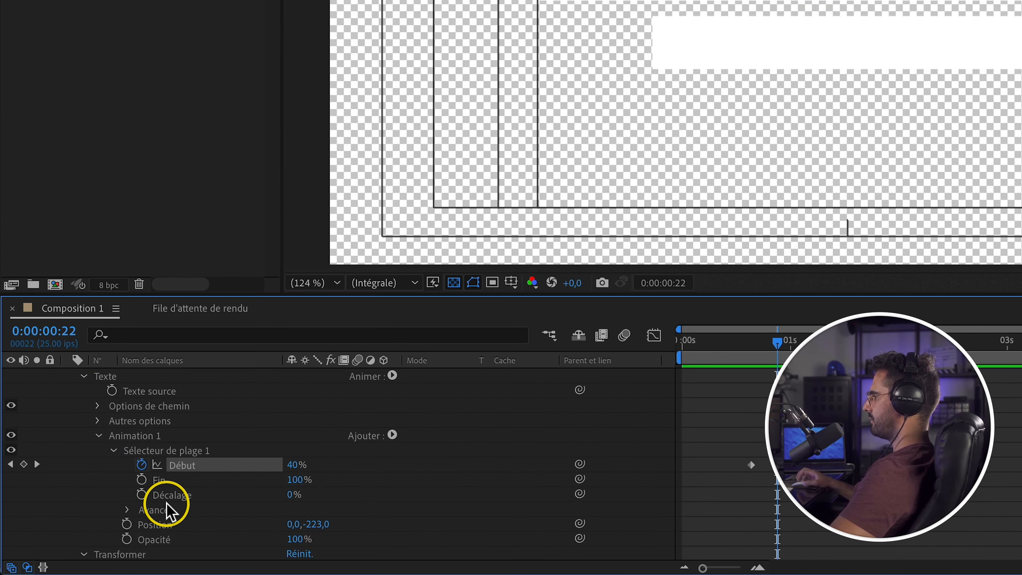
# - Base the range selector on Lines in its advanced options, preview the title animation, and save the project
pyautogui.click(73, 545)
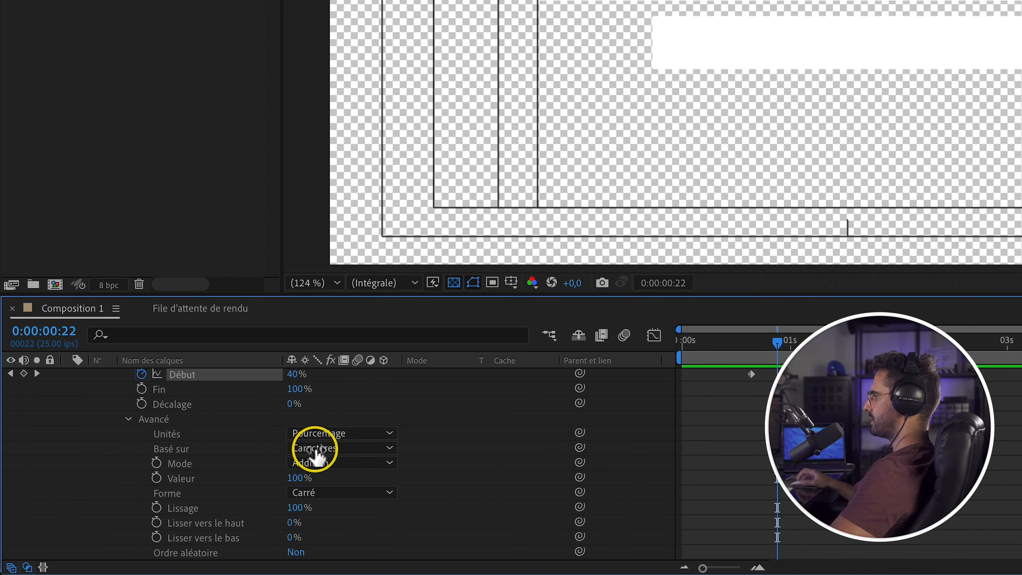
pyautogui.click(344, 448)
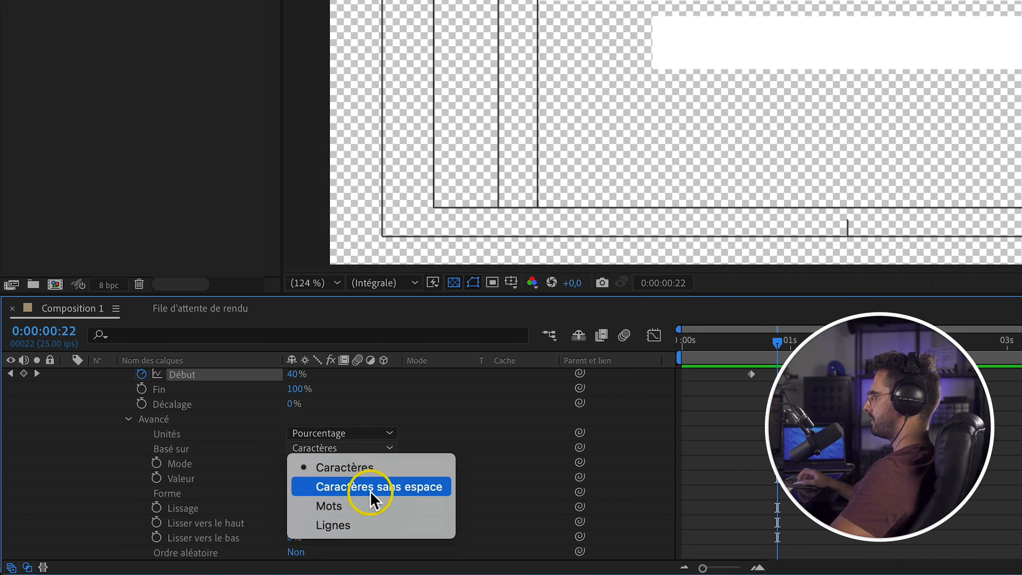
pyautogui.click(369, 525)
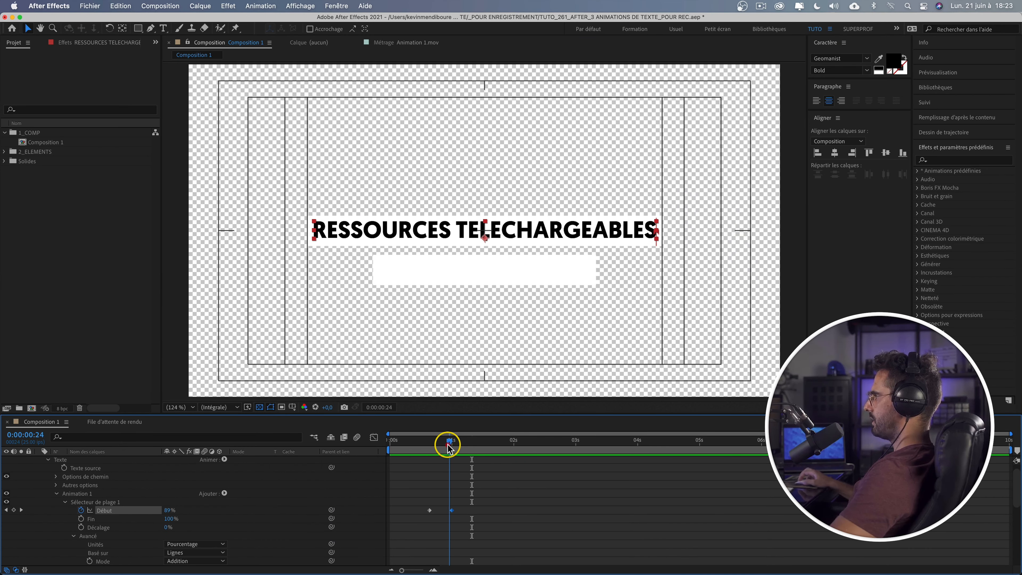
pyautogui.moveTo(446, 445); pyautogui.dragTo(434, 443)
pyautogui.press('space')
pyautogui.press('space')
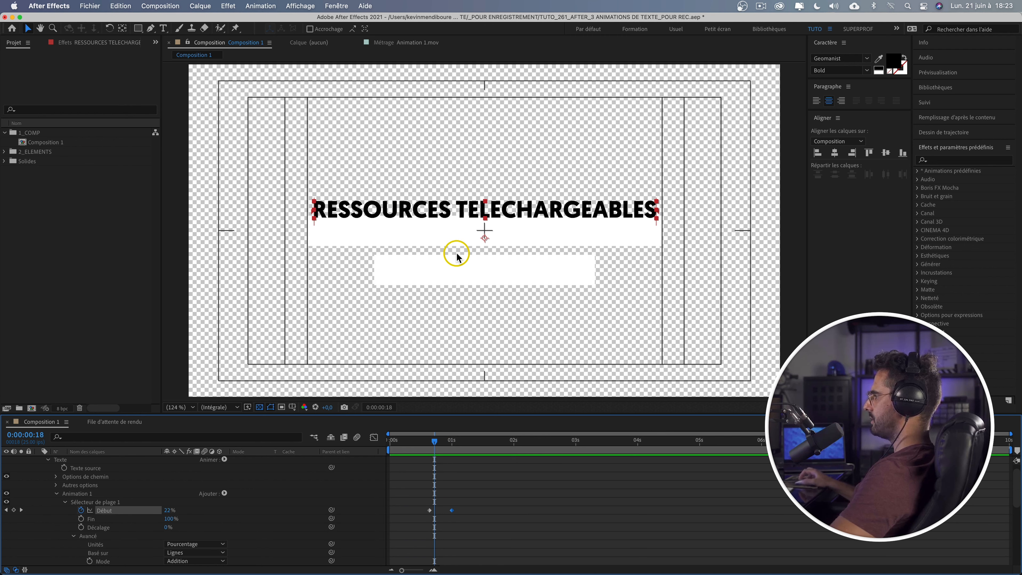
pyautogui.press('super+s')
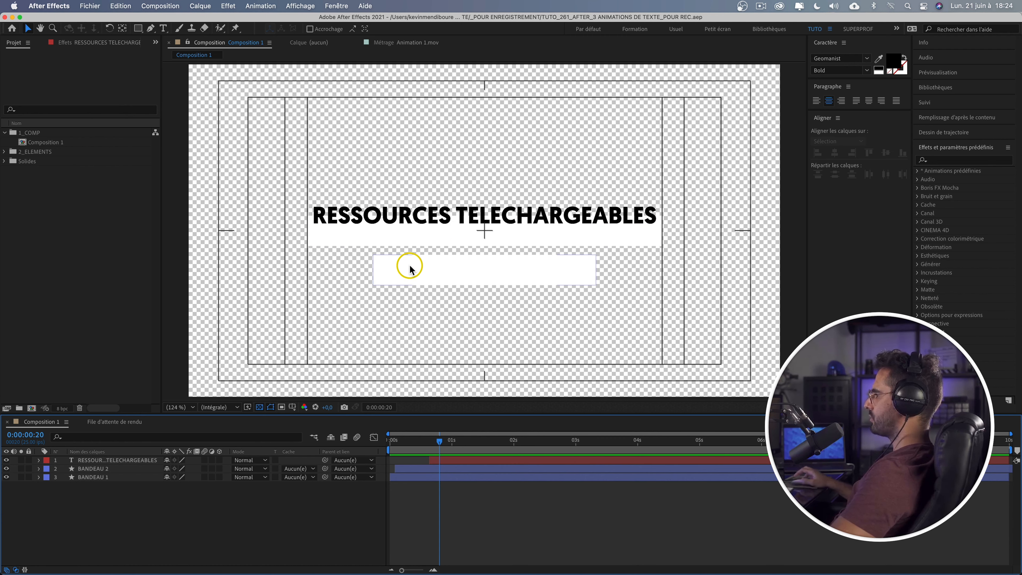
# - Duplicate the BANDEAU 1 layer and place the copy directly above the RESSOURCES TELECHARGEABLES text layer
pyautogui.click(112, 480)
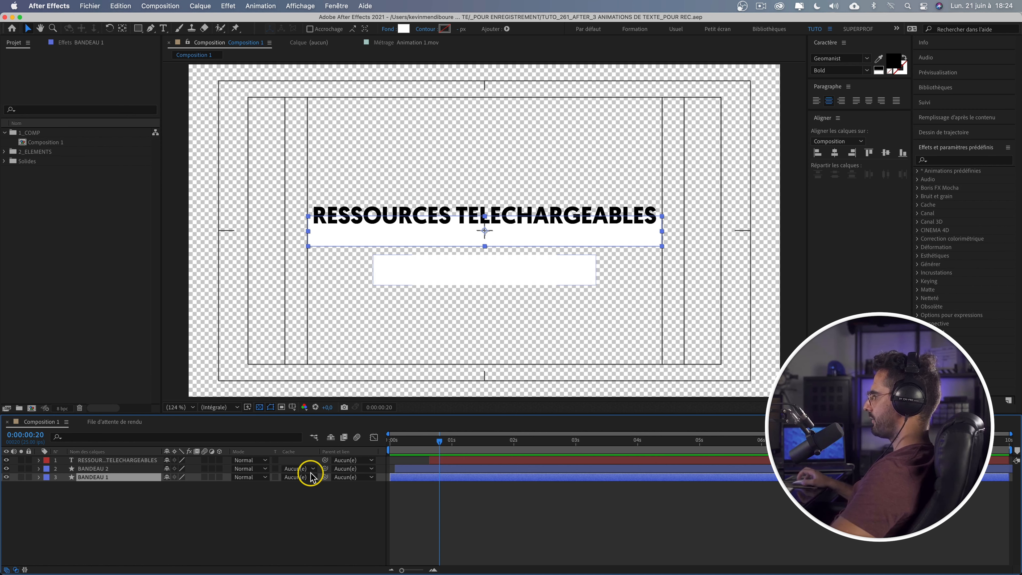
pyautogui.press('super+d')
pyautogui.moveTo(102, 482); pyautogui.dragTo(101, 459)
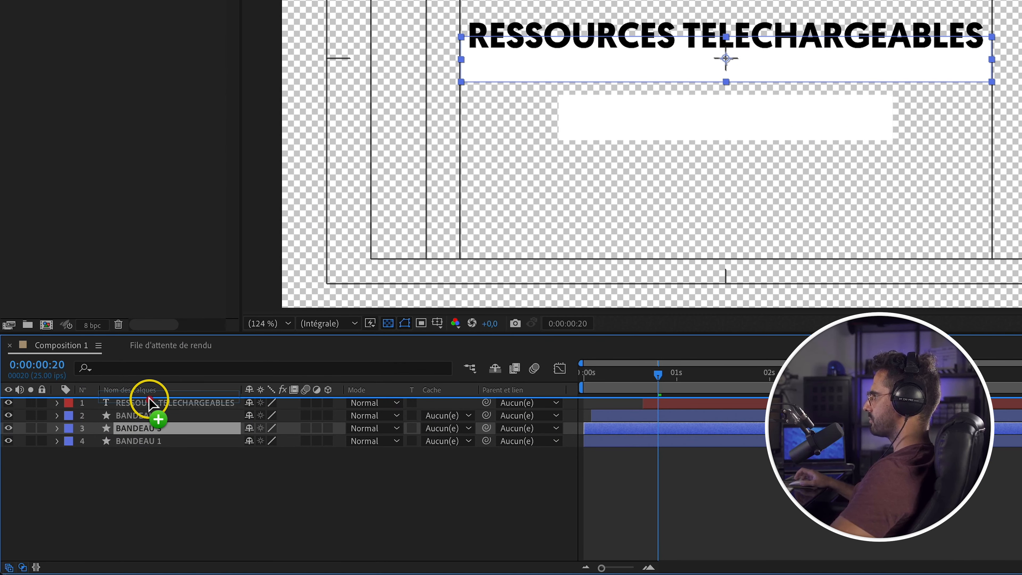
pyautogui.moveTo(148, 403); pyautogui.dragTo(151, 403)
# - Set the RESSOURCES TELECHARGEABLES layer's track matte to Alpha, using the banner copy above it
pyautogui.click(175, 415)
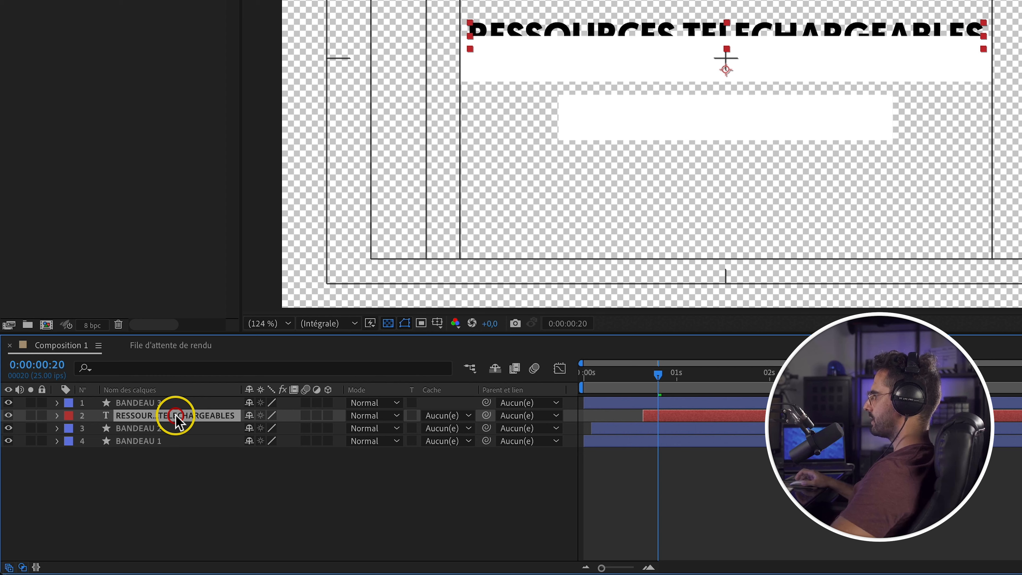
pyautogui.click(453, 415)
pyautogui.click(480, 458)
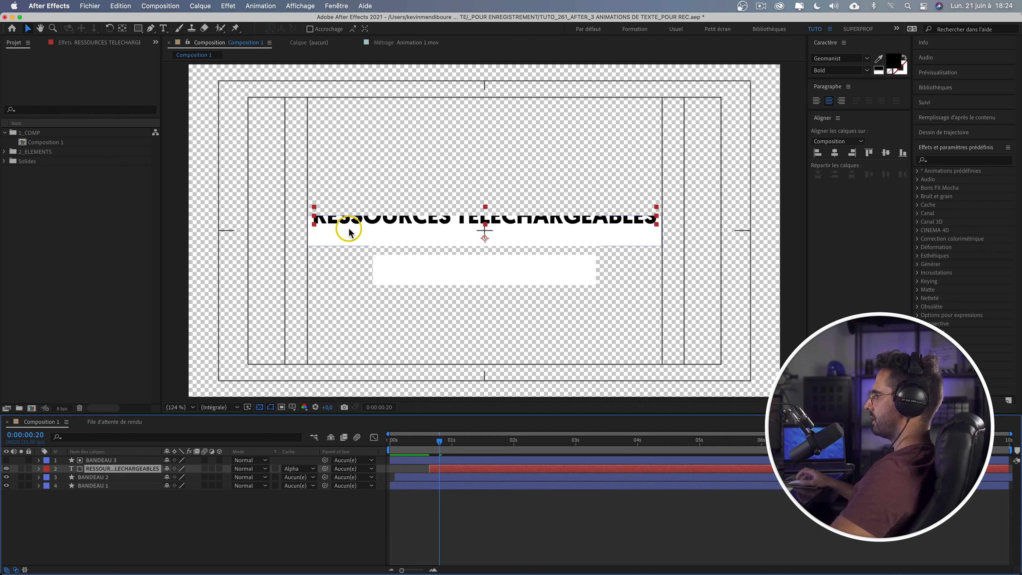
# - Preview the banners and the masked title animation from the start of the composition
pyautogui.moveTo(450, 443); pyautogui.dragTo(352, 440)
pyautogui.press('space')
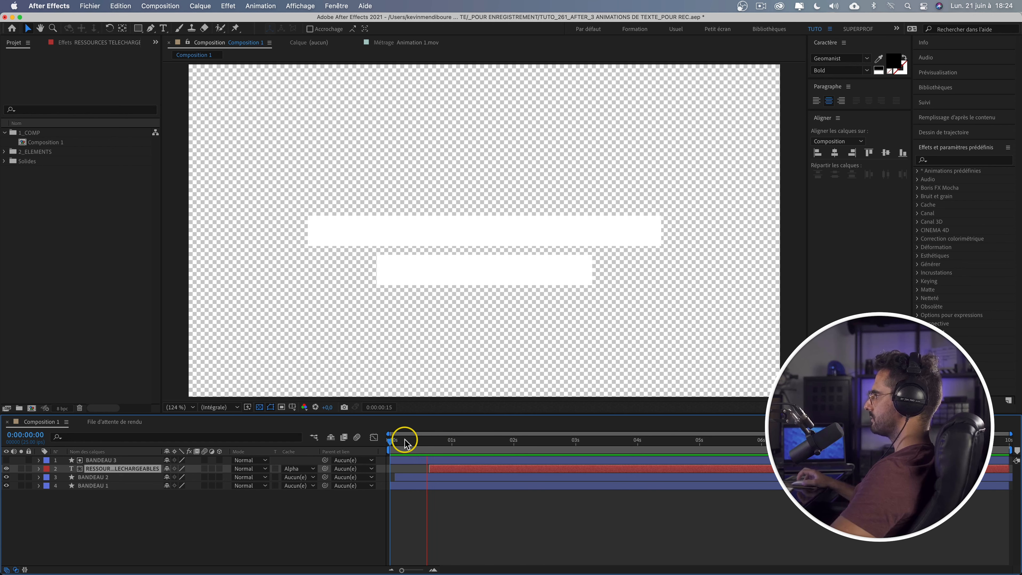
pyautogui.press('space')
pyautogui.click(392, 439)
pyautogui.press('space')
pyautogui.moveTo(426, 438); pyautogui.dragTo(356, 436)
pyautogui.press('space')
pyautogui.press('space')
pyautogui.moveTo(449, 441); pyautogui.dragTo(433, 439)
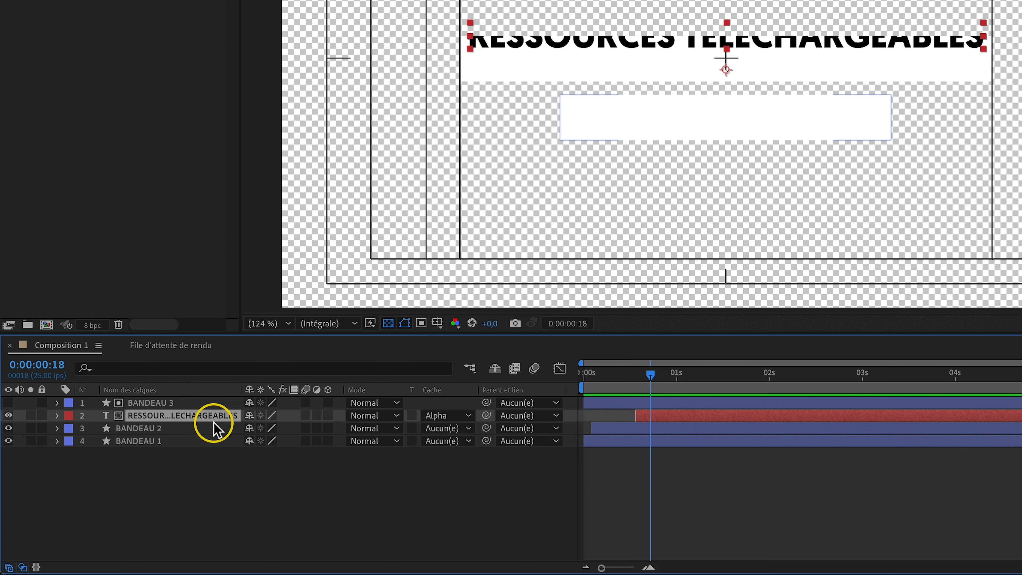
# - Apply Easy Ease to the title's range selector Start keyframes and preview the animation
pyautogui.press('u')
pyautogui.click(634, 441)
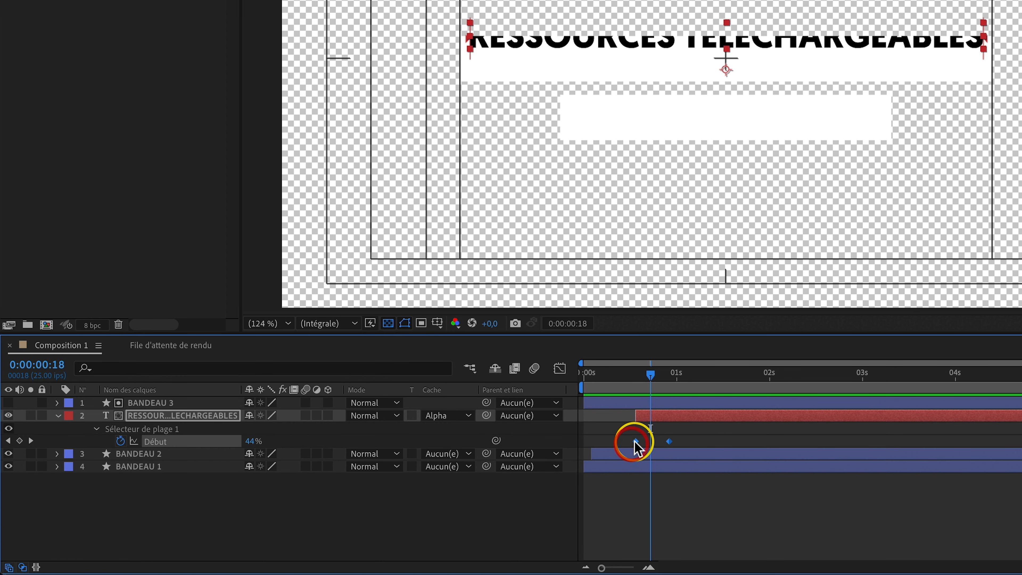
pyautogui.rightClick(635, 440)
pyautogui.moveTo(735, 558)
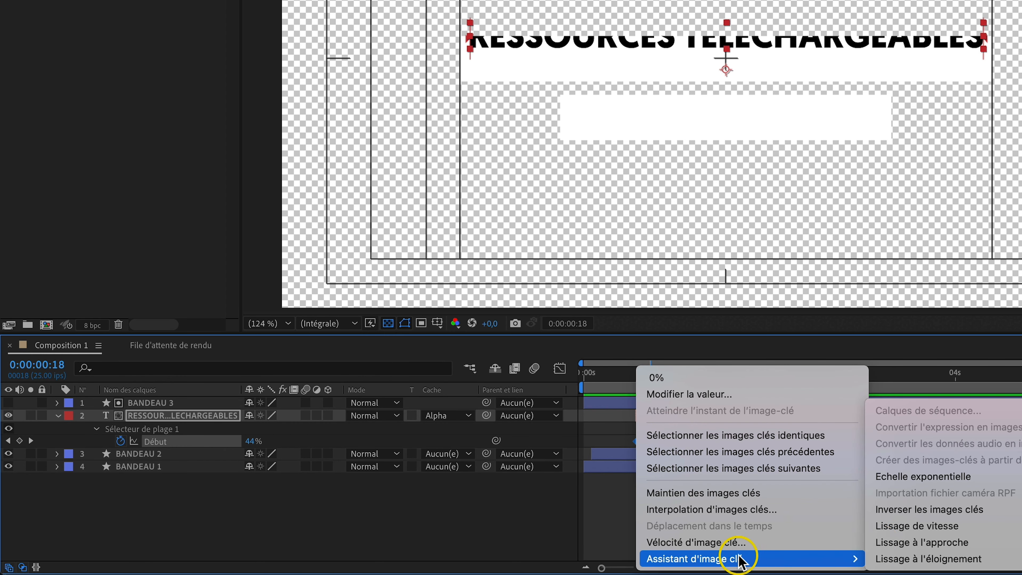
pyautogui.click(929, 525)
pyautogui.moveTo(680, 372); pyautogui.dragTo(617, 369)
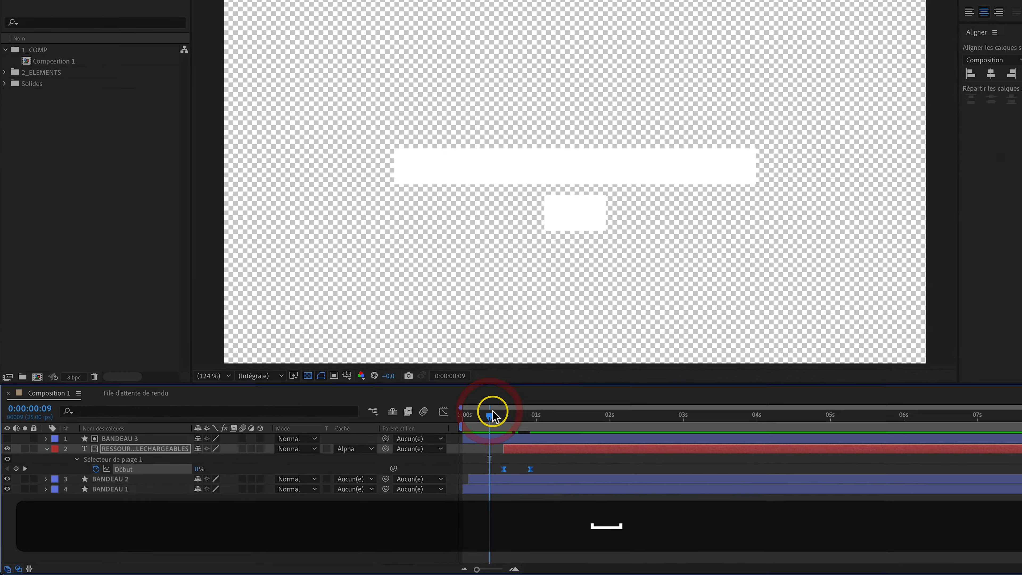
pyautogui.press('space')
pyautogui.press('space')
pyautogui.moveTo(528, 414); pyautogui.dragTo(473, 415)
pyautogui.press('space')
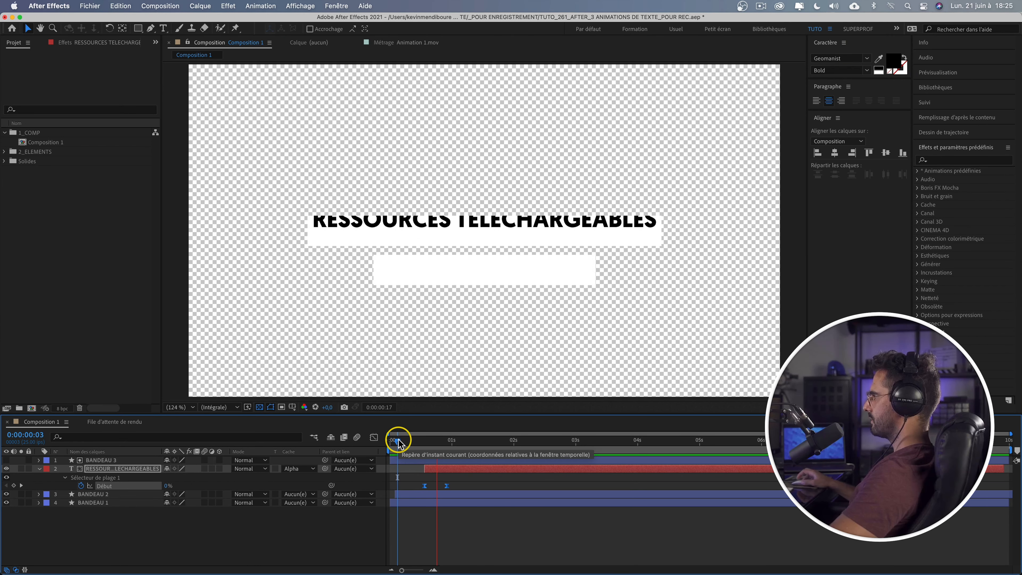
pyautogui.press('space')
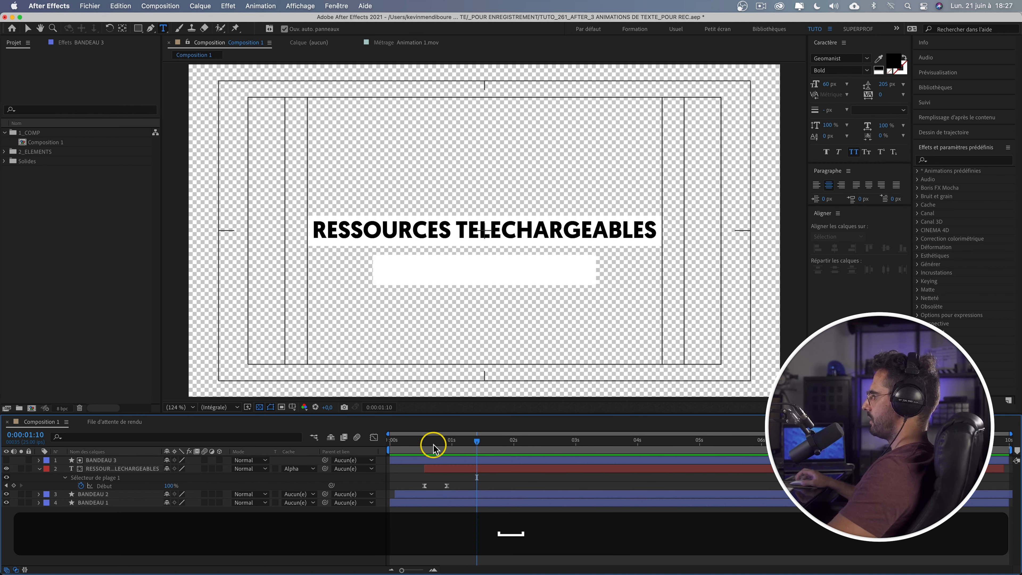
# - Rename the BANDEAU 3 matte layer as CACHE BANDEAU 1
pyautogui.click(107, 459)
pyautogui.press('Return')
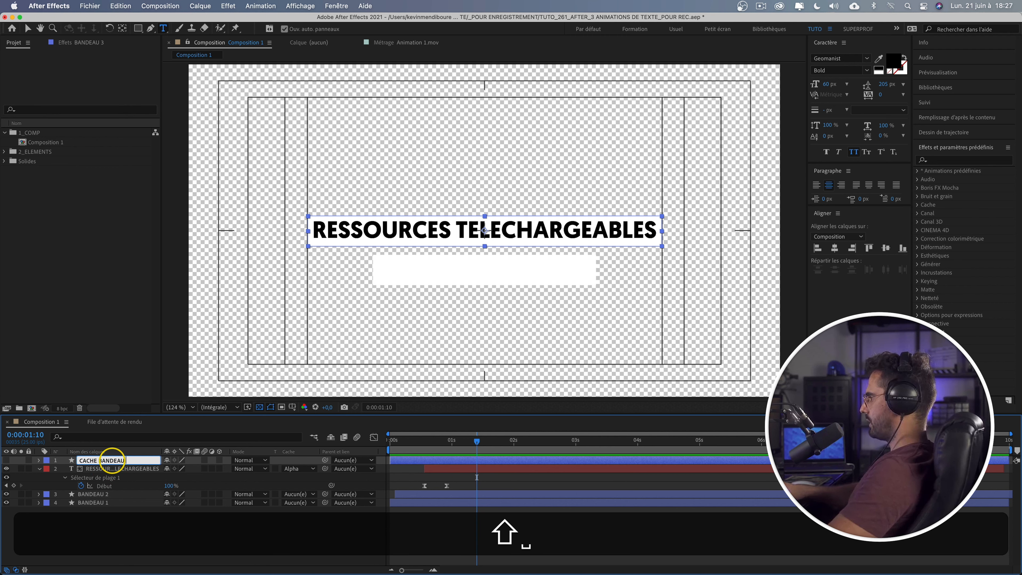
pyautogui.write('CACHE BANDEAU 1')
pyautogui.hotkey('shift', 'Return')
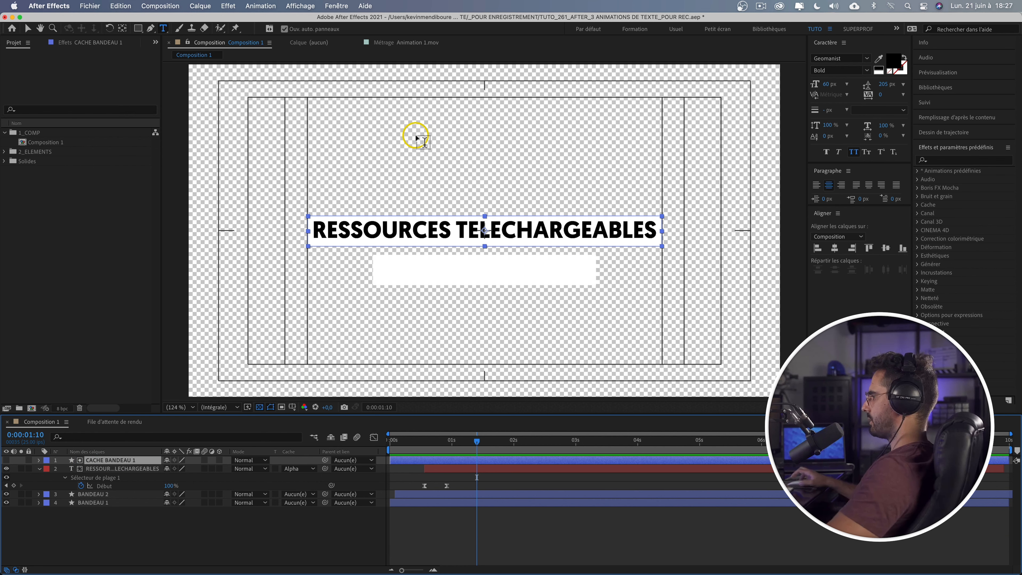
pyautogui.click(130, 541)
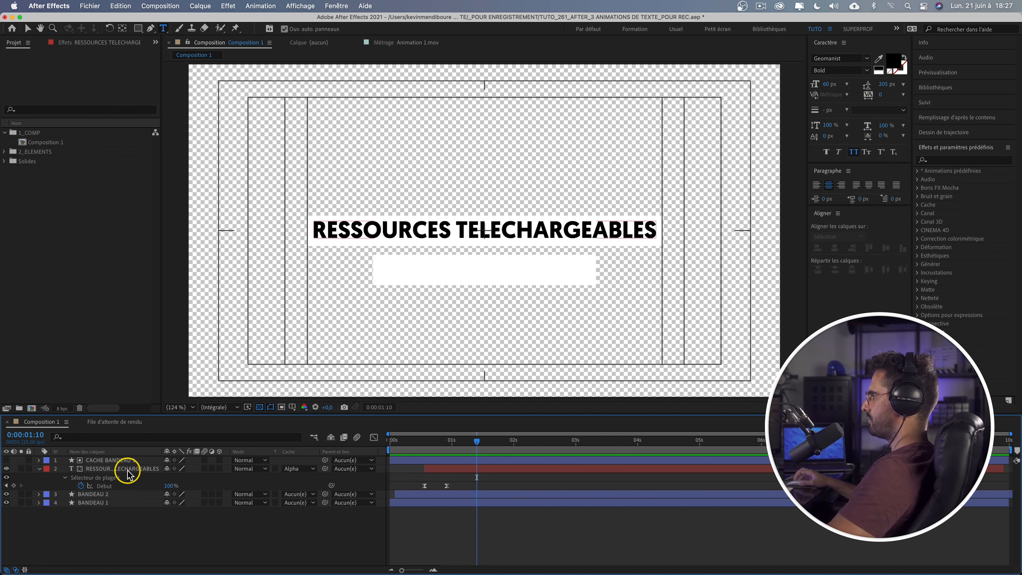
# - Duplicate the RESSOURCES TELECHARGEABLES text layer and replace the copy's text with "dans la description"
pyautogui.click(116, 470)
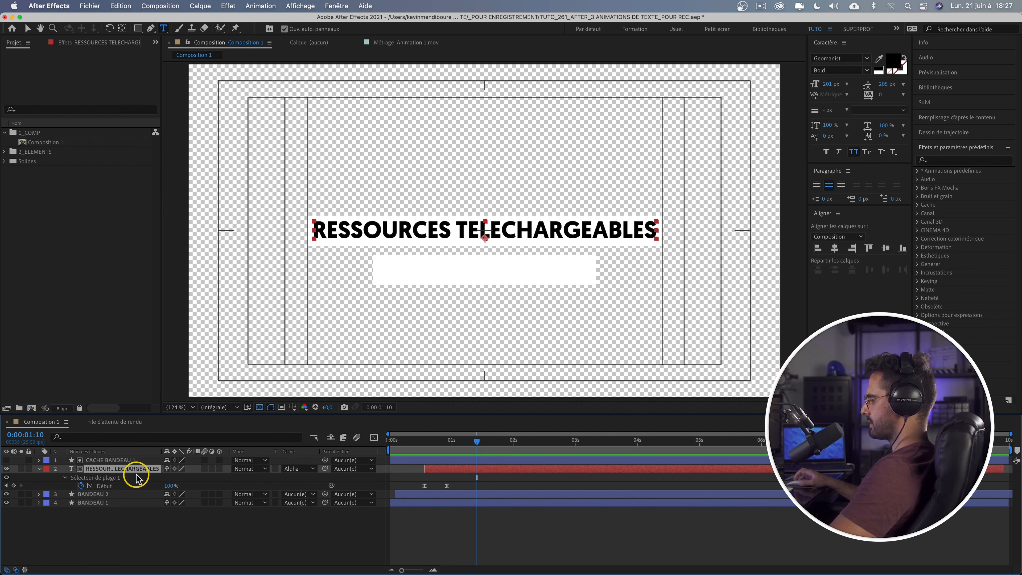
pyautogui.press('super+d')
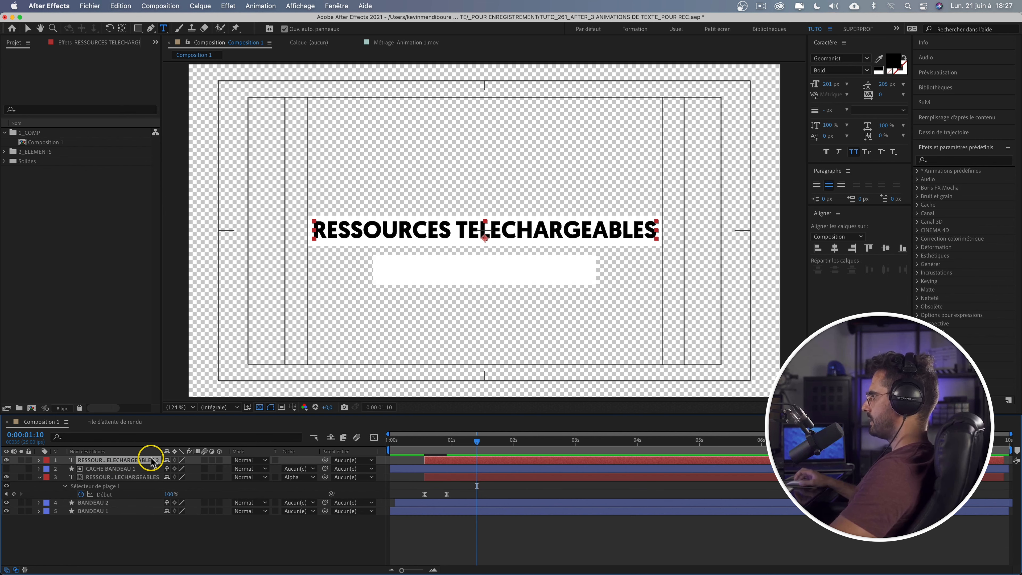
pyautogui.doubleClick(122, 461)
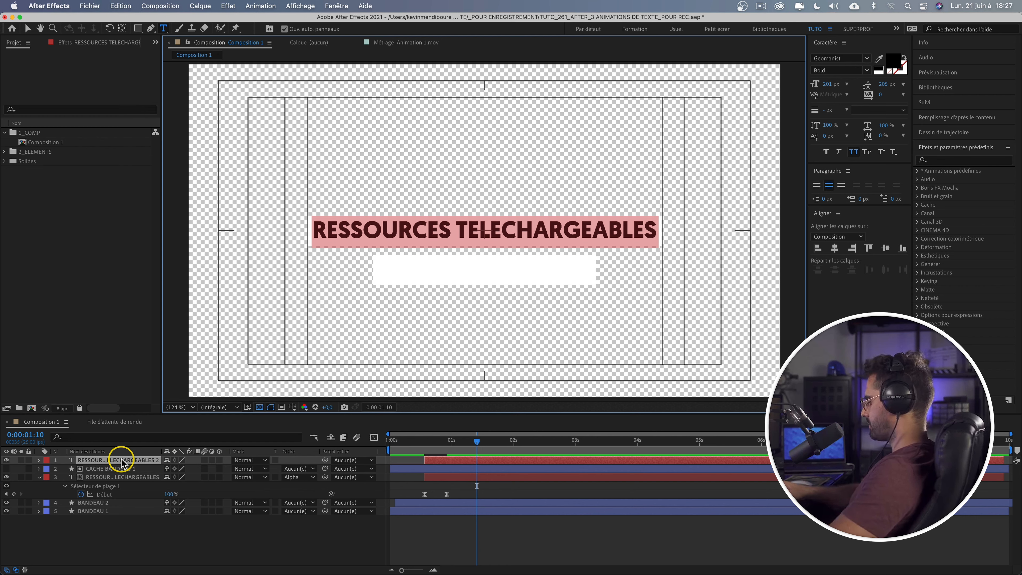
pyautogui.write('dans la description')
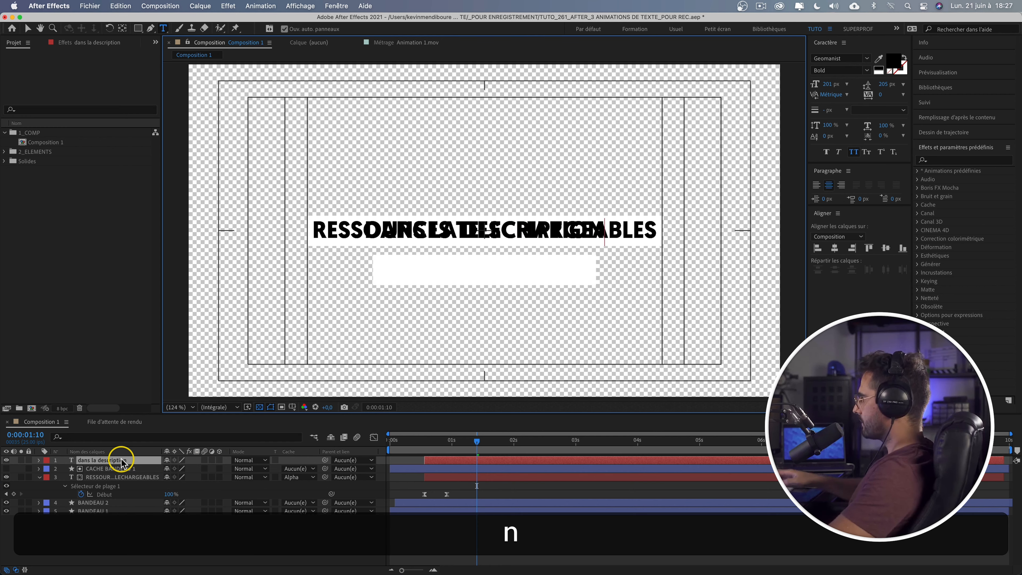
pyautogui.press('super+Return')
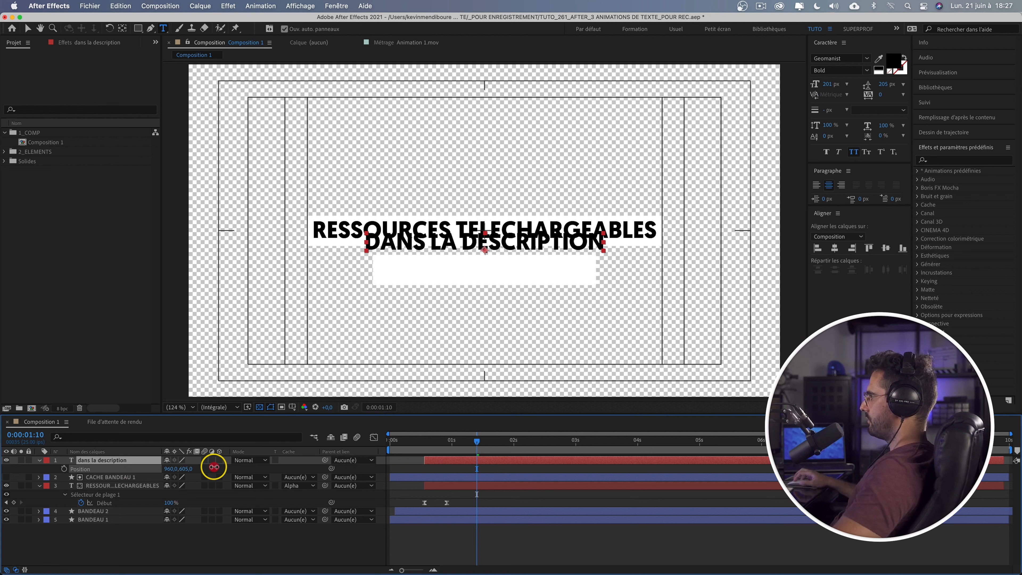
# - Fit the "dans la description" text to the second banner with Position 960, 687 and Scale 34%
pyautogui.moveTo(214, 466); pyautogui.dragTo(181, 468)
pyautogui.press('s')
pyautogui.hotkey('shift', 'p')
pyautogui.moveTo(463, 443)
pyautogui.mouseDown()
pyautogui.moveTo(406, 439)
pyautogui.moveTo(449, 441)
pyautogui.moveTo(424, 439)
pyautogui.moveTo(440, 439)
pyautogui.moveTo(425, 440)
pyautogui.moveTo(445, 461)
pyautogui.moveTo(412, 443)
pyautogui.moveTo(444, 441)
pyautogui.mouseUp()
pyautogui.click(438, 469)
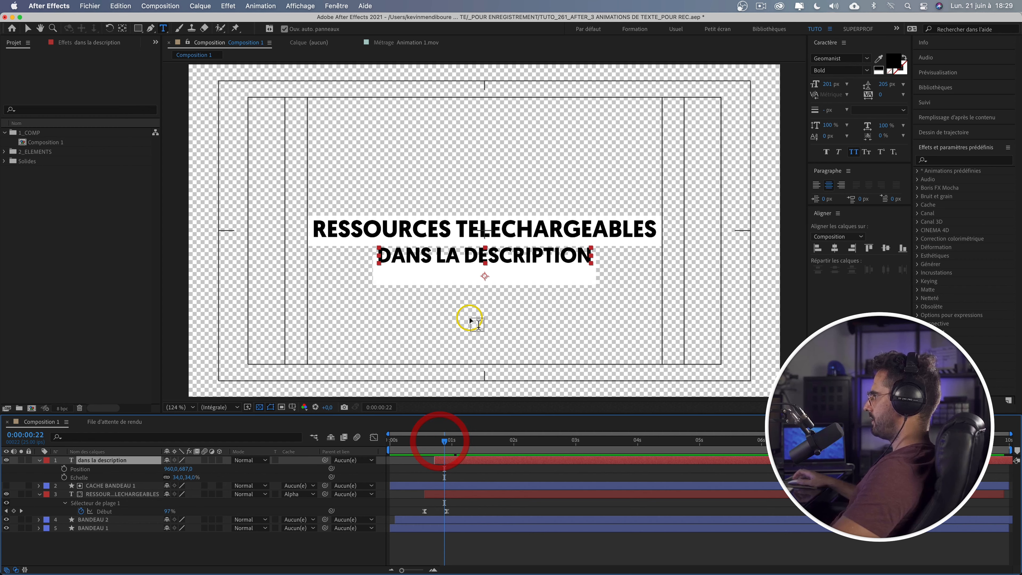
# - Duplicate the BANDEAU 2 shape layer and rename the copy as CACHE BANDEAU 2
pyautogui.press('v')
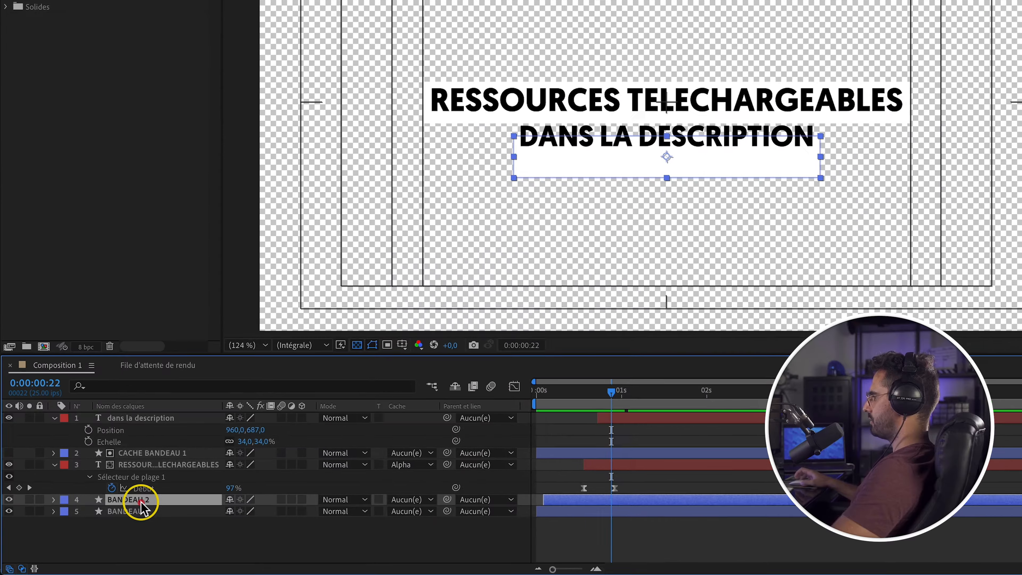
pyautogui.click(102, 520)
pyautogui.hotkey('ctrl', 'd')
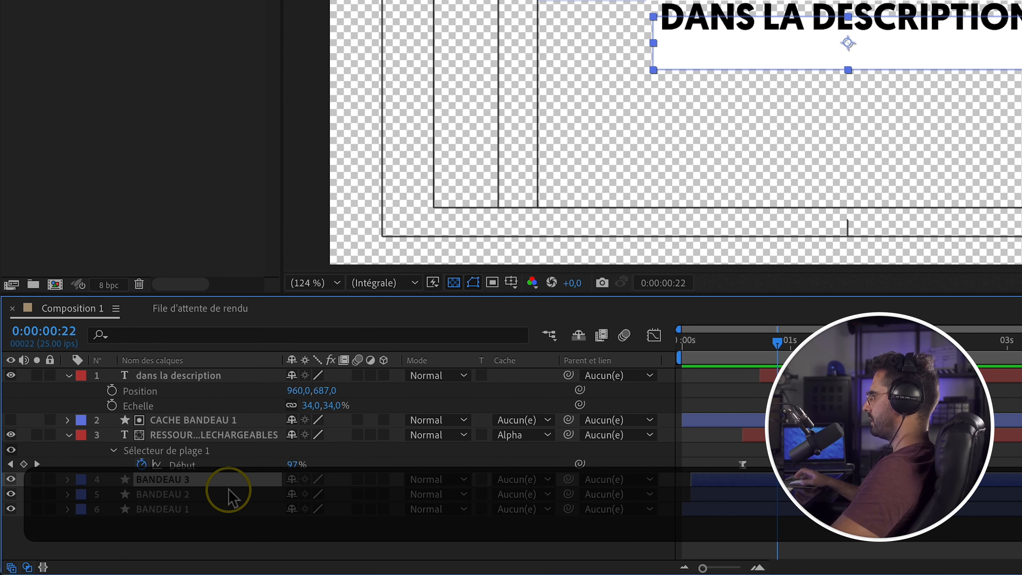
pyautogui.press('Return')
pyautogui.write('CA')
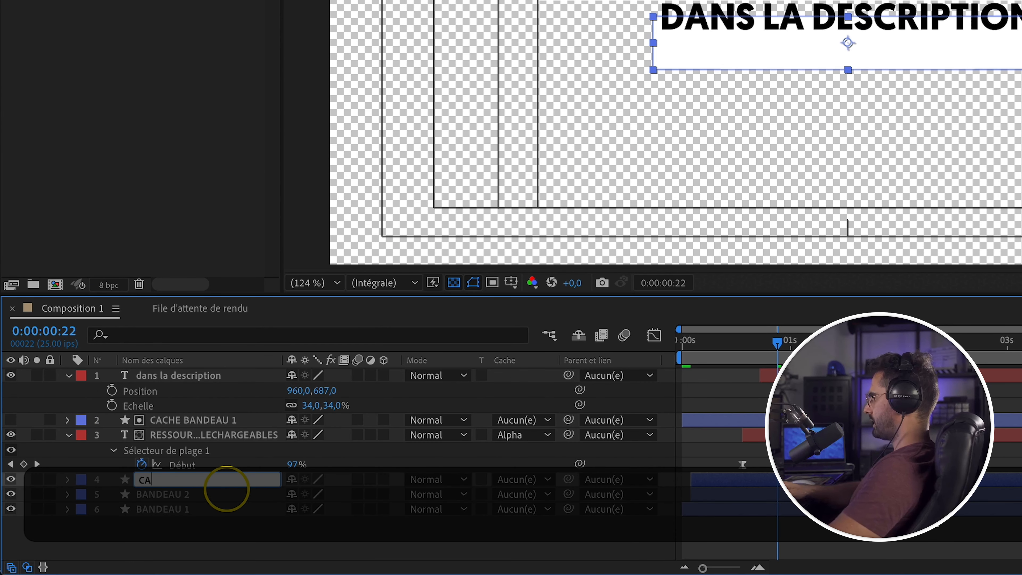
pyautogui.write('CHE BANDEAU 2')
pyautogui.press('Return')
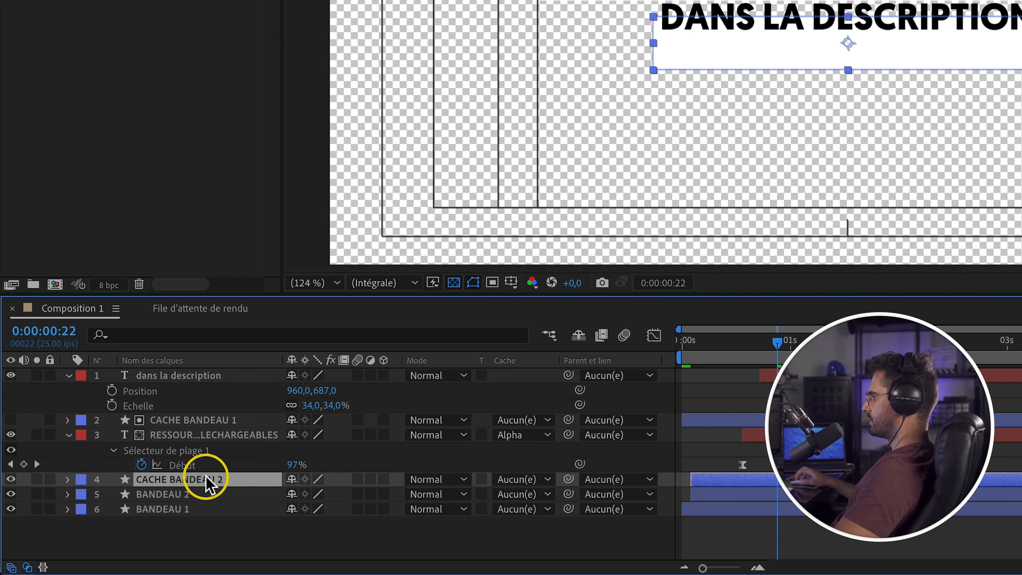
# - Move CACHE BANDEAU 2 directly above the "dans la description" text layer and use it as that text's Alpha matte
pyautogui.moveTo(202, 483); pyautogui.dragTo(202, 372)
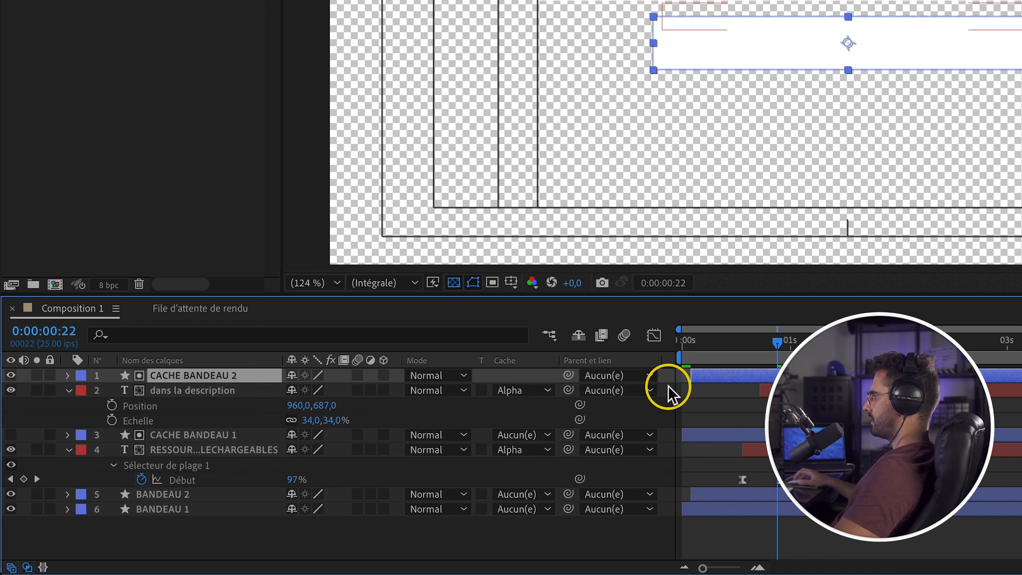
pyautogui.click(208, 392)
pyautogui.click(519, 390)
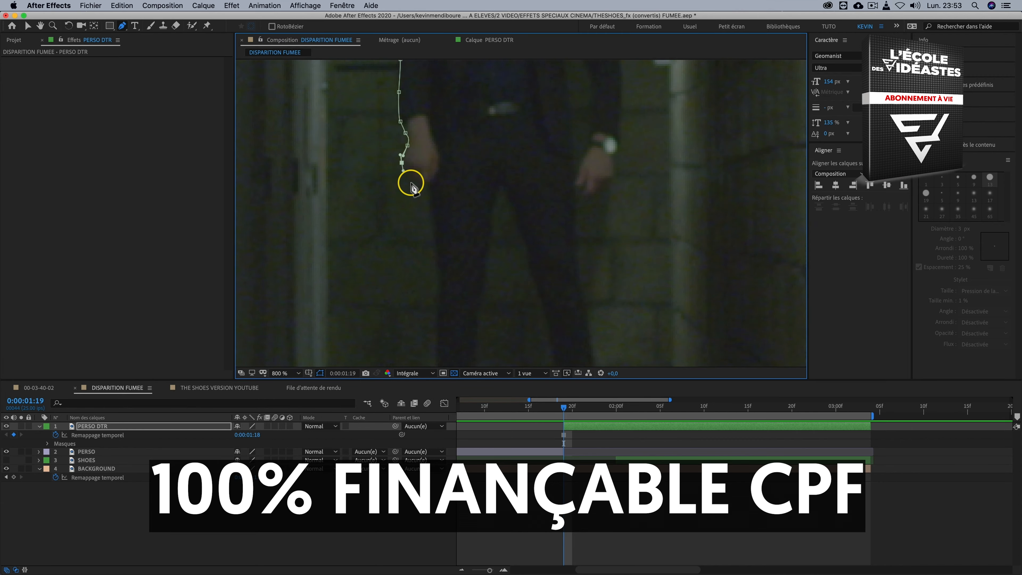
pyautogui.click(474, 304)
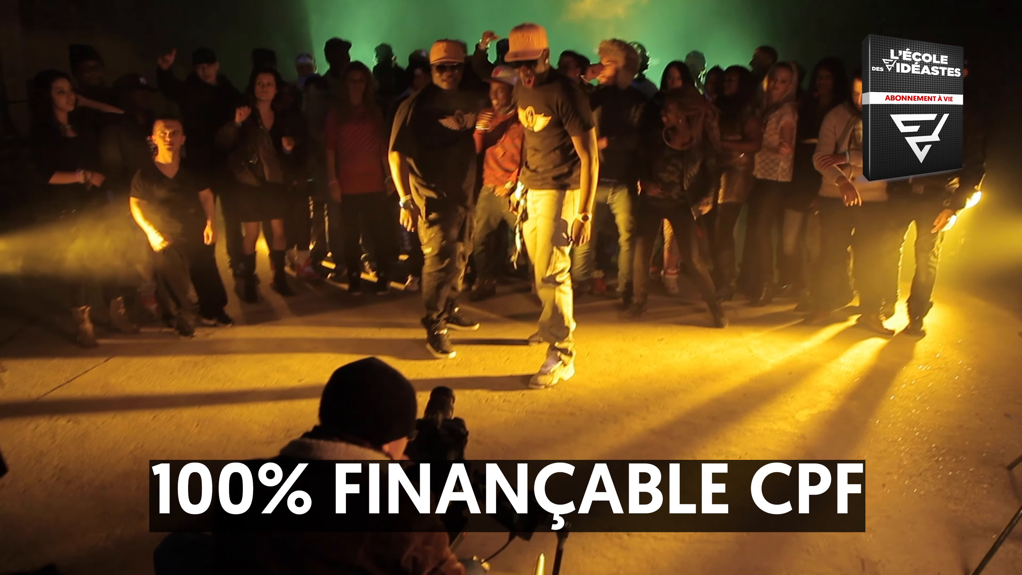